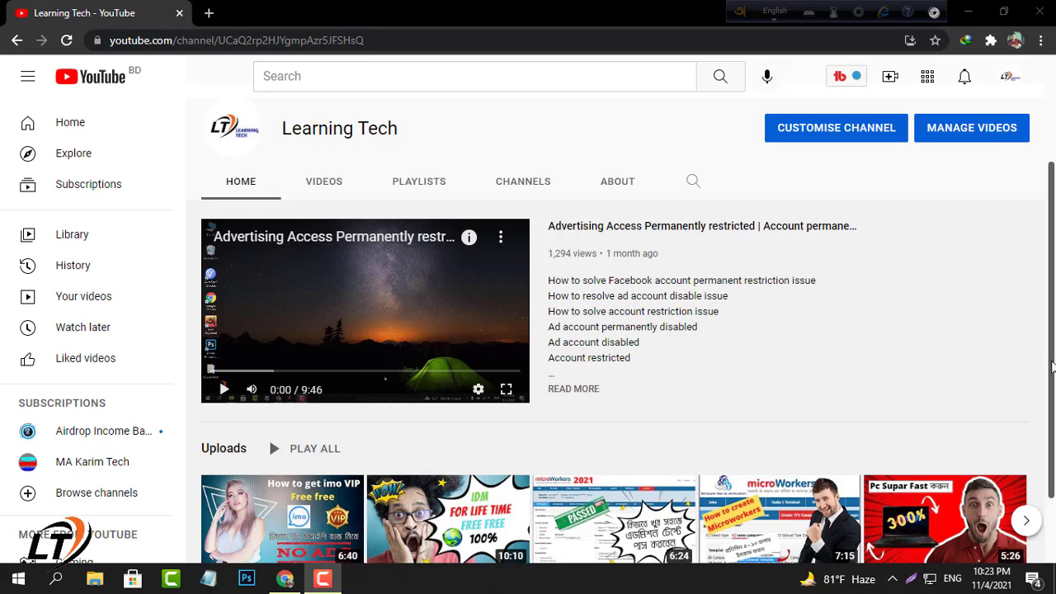
# - Search Google for grammarly in a new browser tab and open the Online Grammar Checker result
pyautogui.scroll(2, 712, 253)
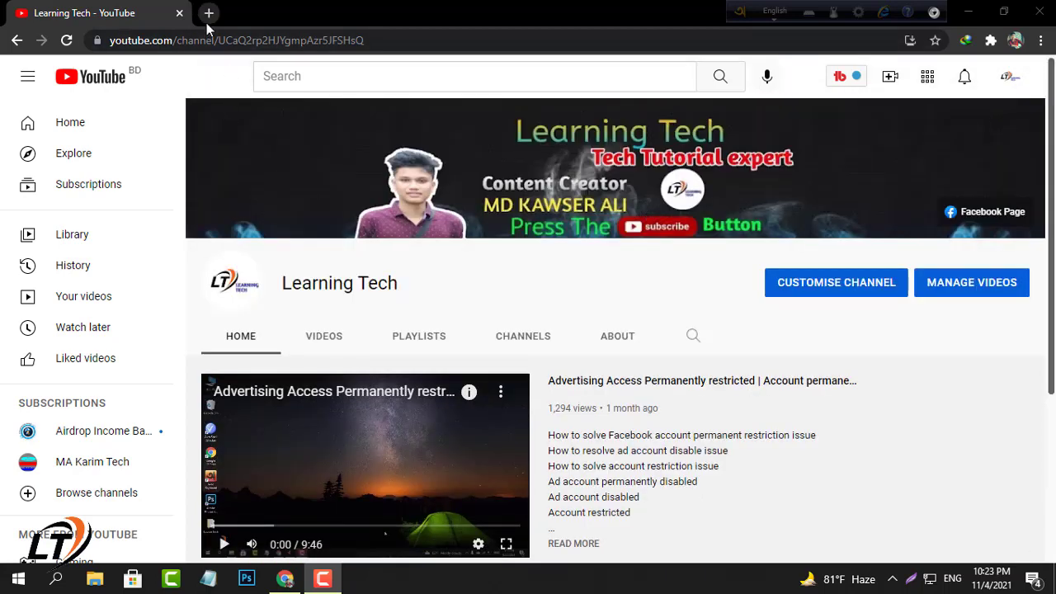
pyautogui.click(207, 19)
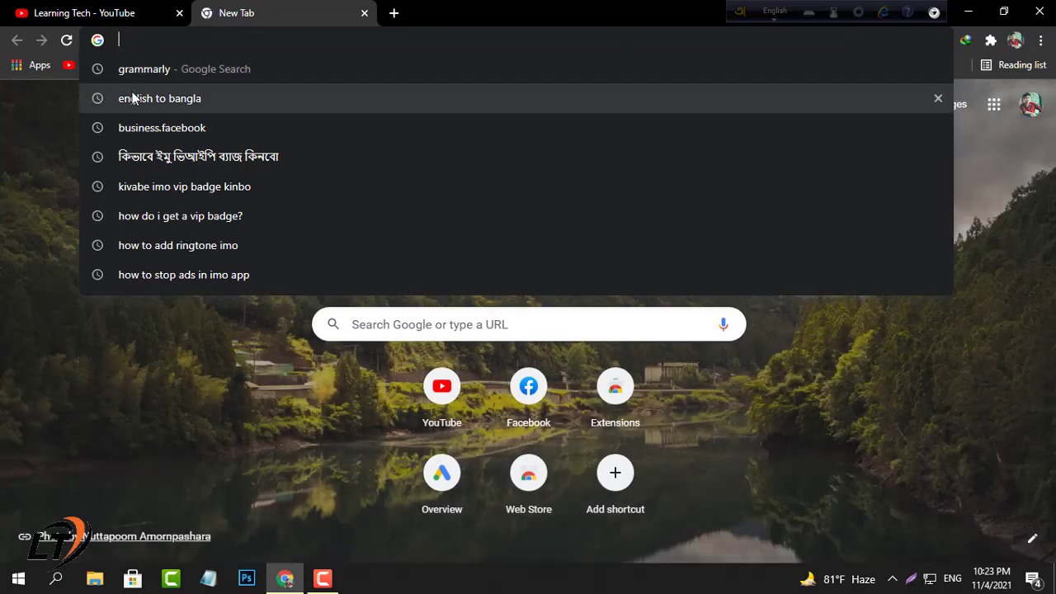
pyautogui.click(142, 71)
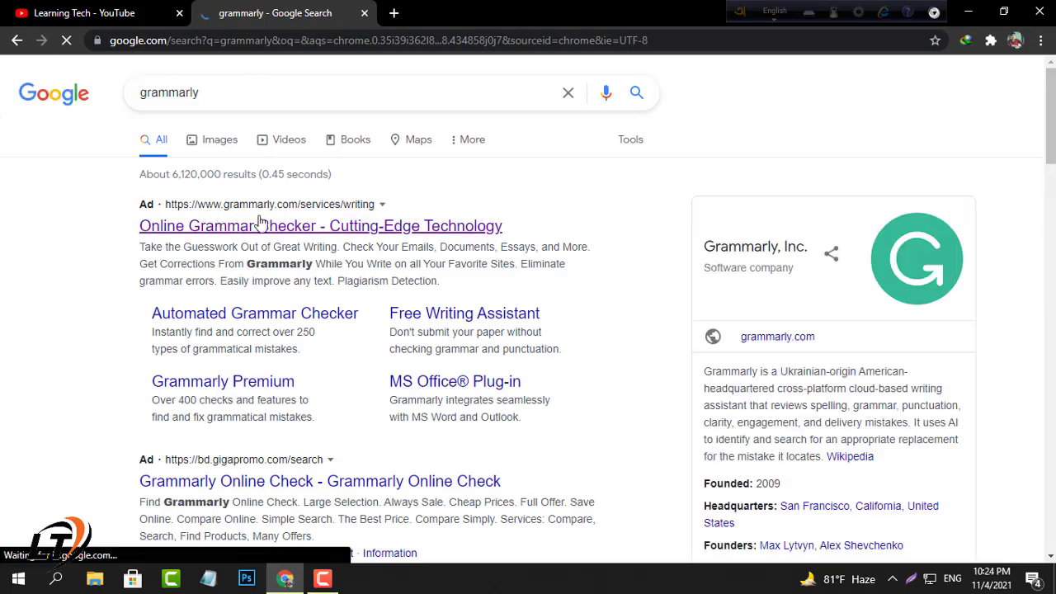
pyautogui.click(332, 237)
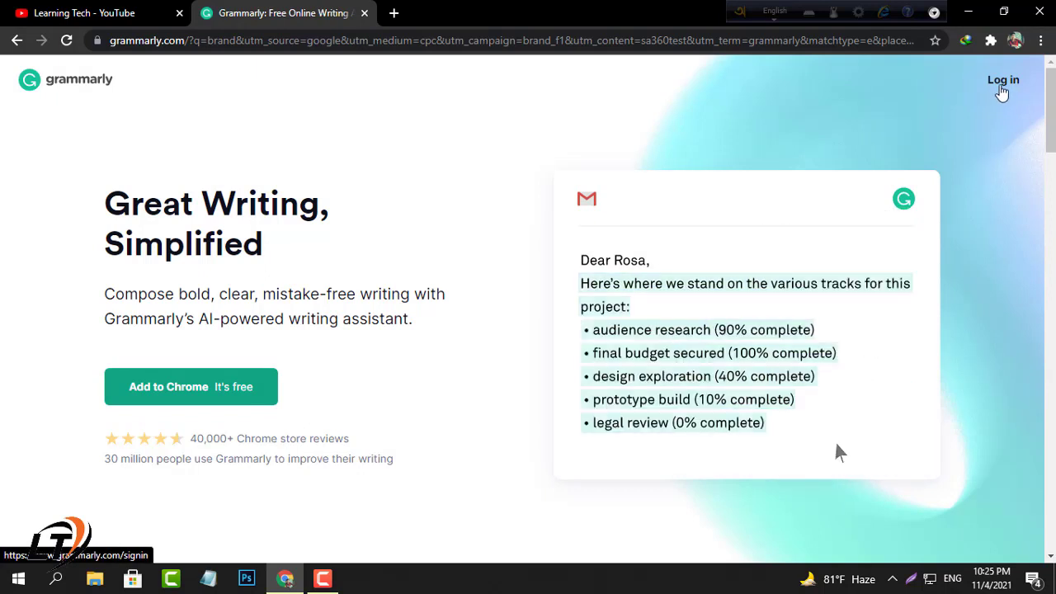
# - Log in to Grammarly through Google sign-in using the second listed Google account
pyautogui.click(1003, 82)
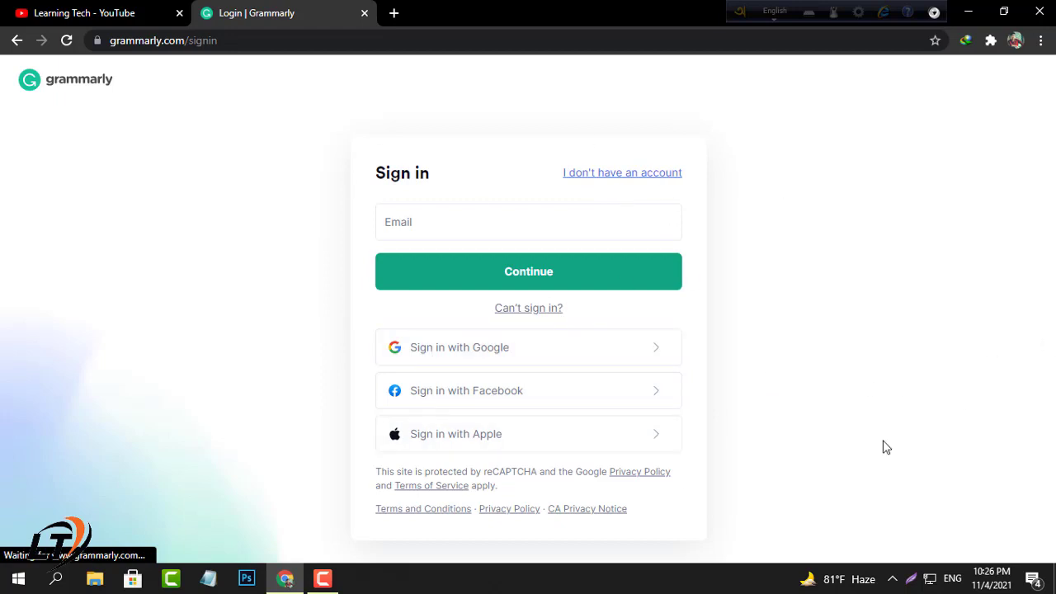
pyautogui.click(435, 349)
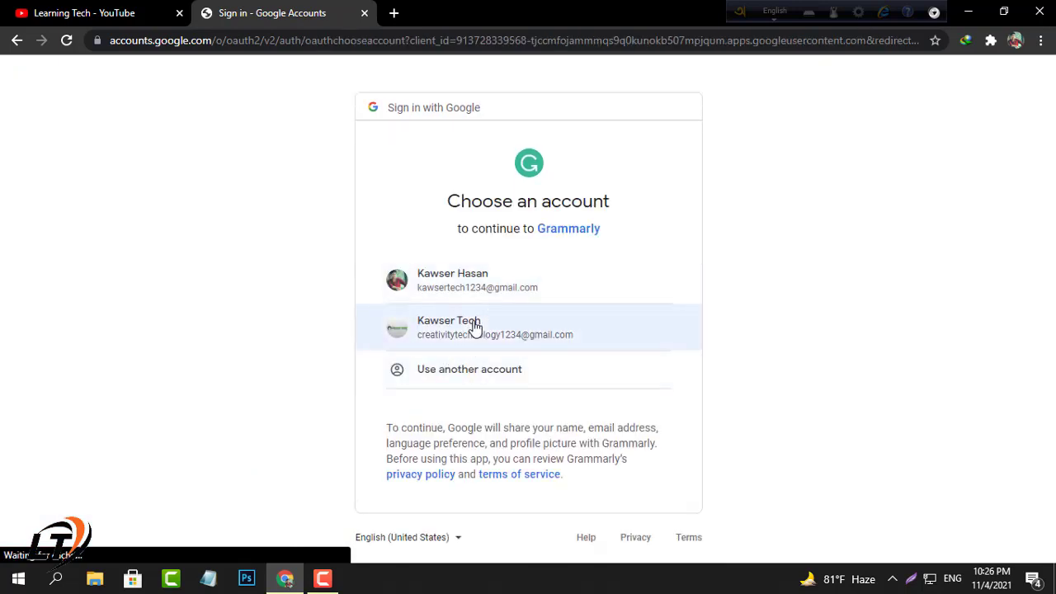
pyautogui.click(479, 324)
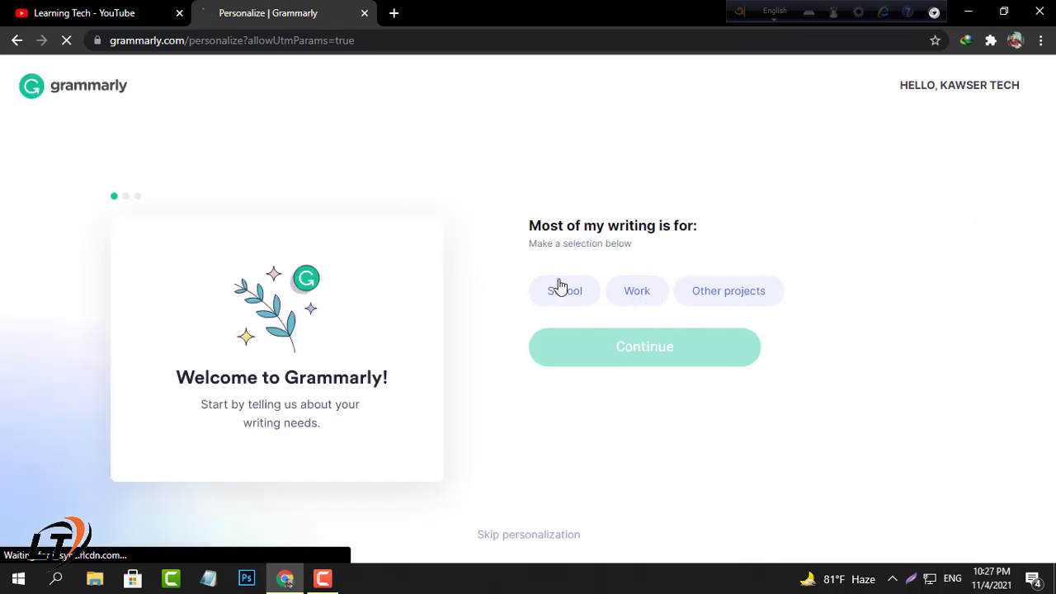
# - Fill in the personalization questions with Work as writing purpose, Other as team type and Just me as company size
pyautogui.click(633, 300)
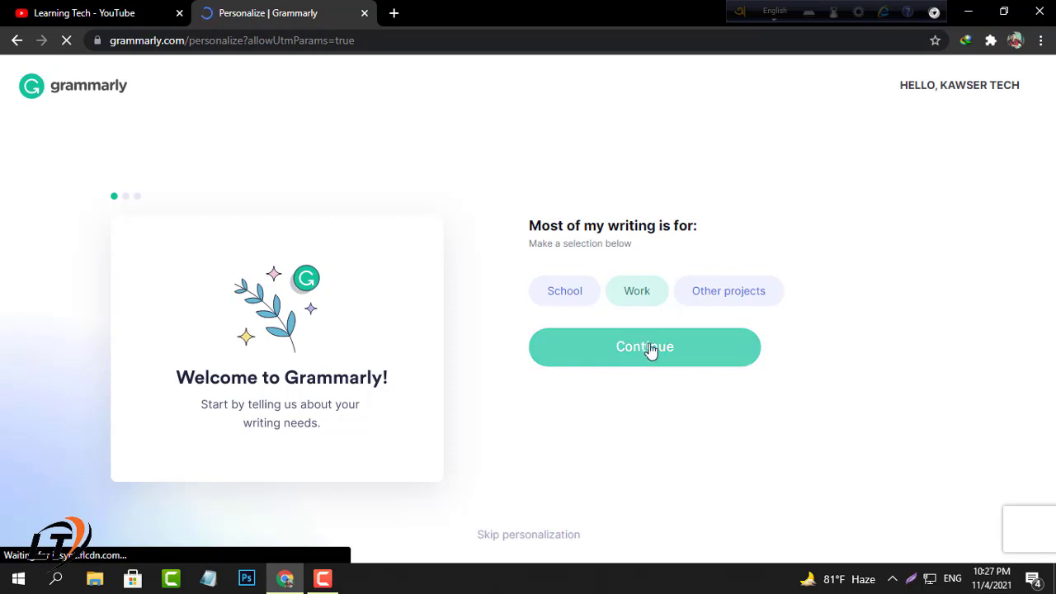
pyautogui.click(651, 351)
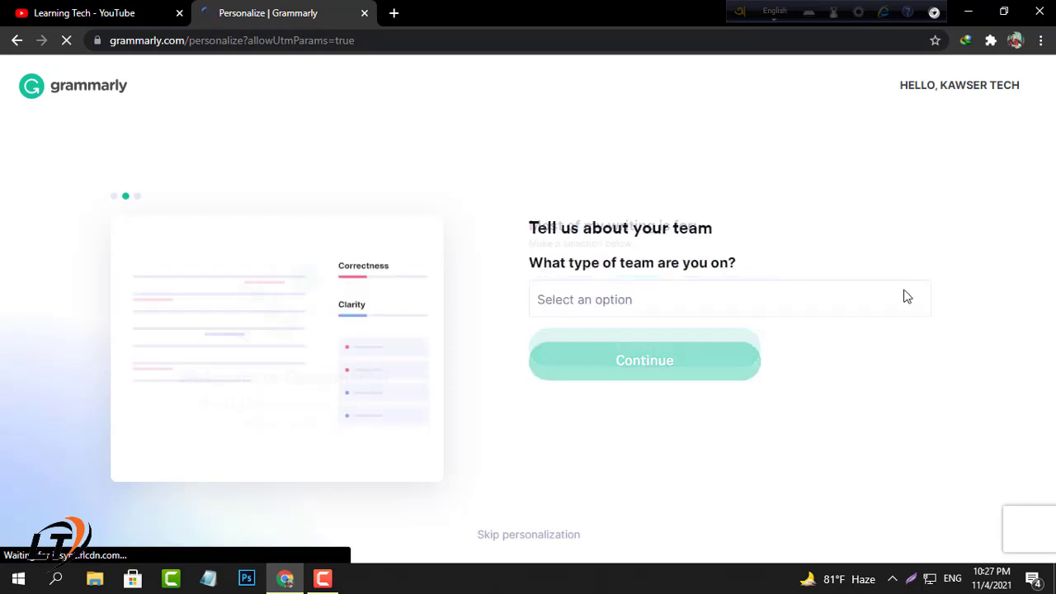
pyautogui.click(621, 312)
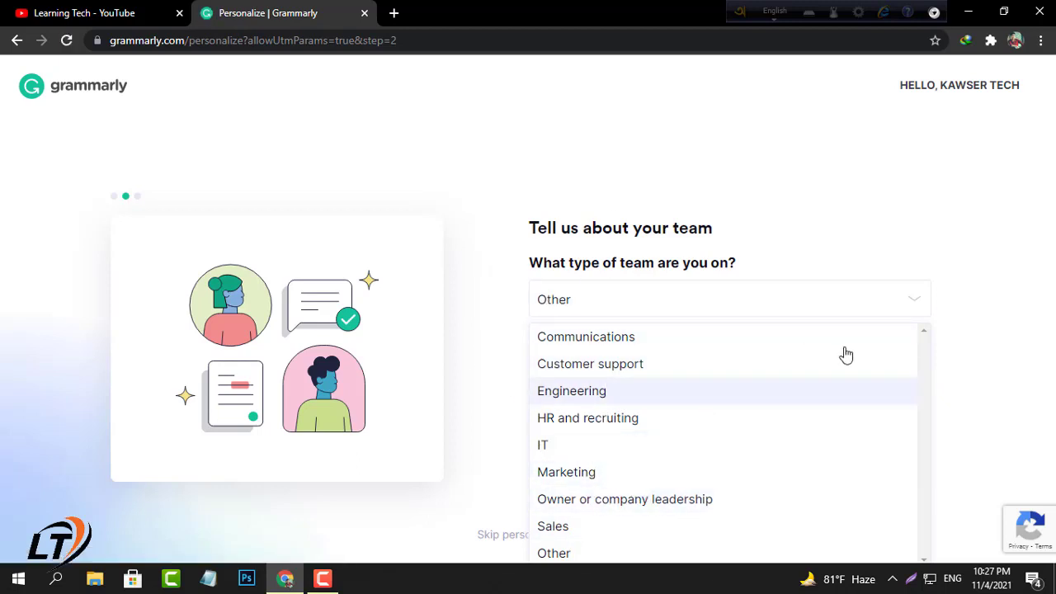
pyautogui.click(606, 553)
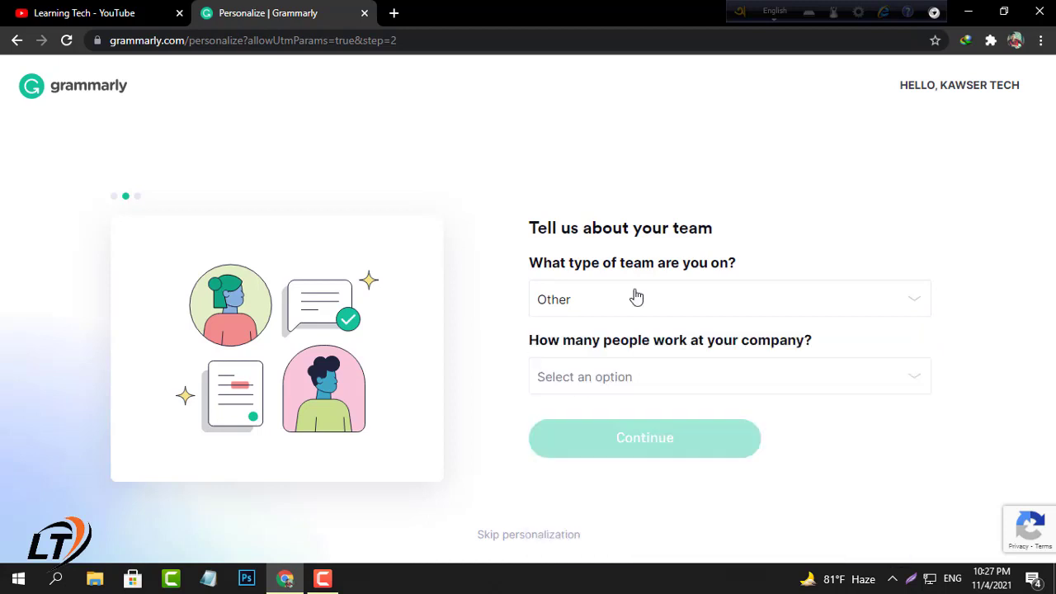
pyautogui.click(677, 384)
pyautogui.click(573, 417)
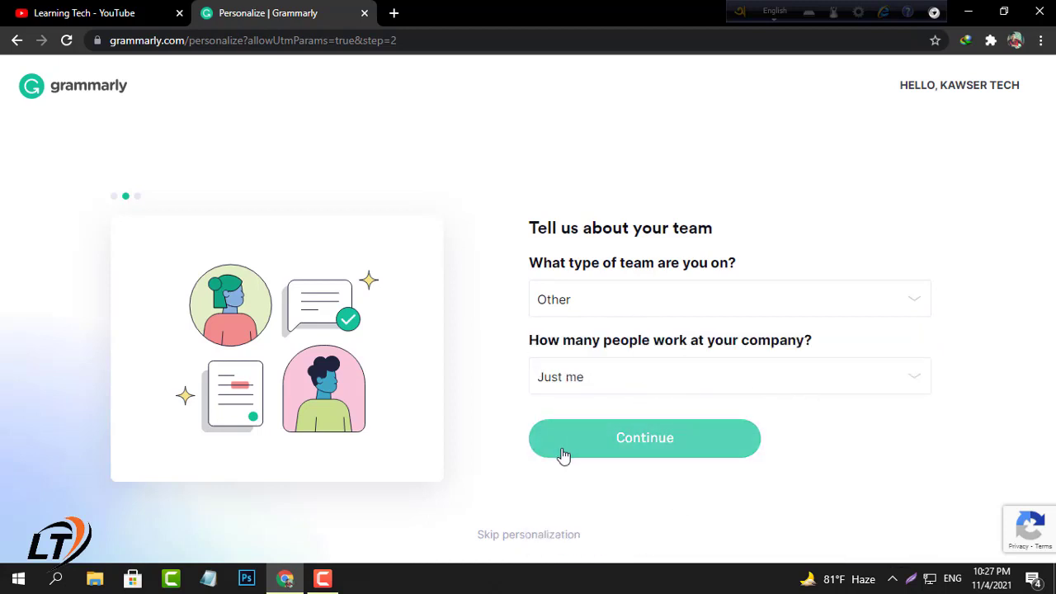
pyautogui.click(620, 453)
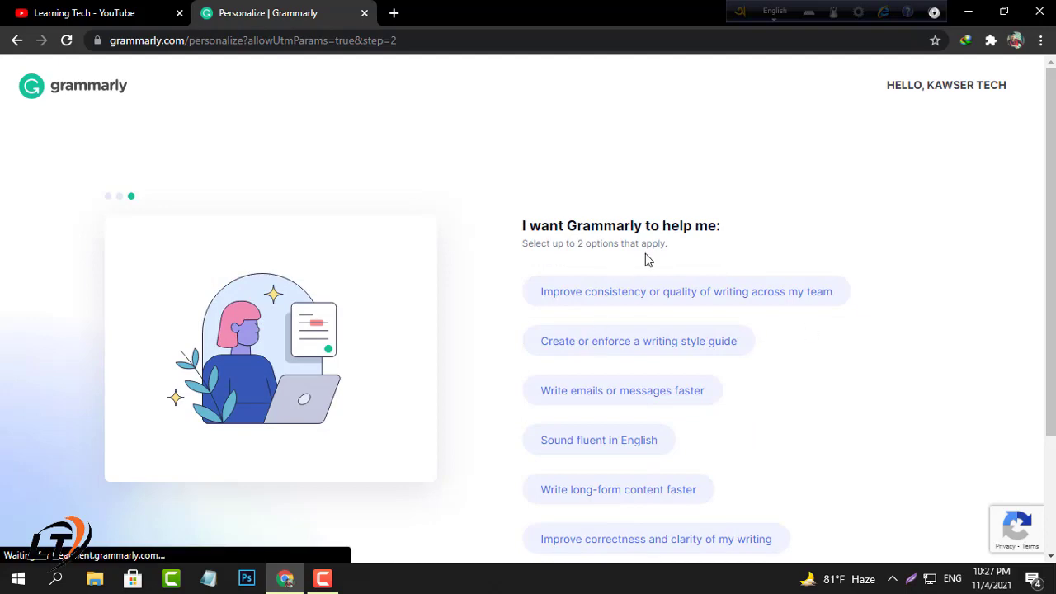
# - Choose Other as the kind of help wanted, and continue to Grammarly with the Free plan
pyautogui.scroll(-2, 368, 507)
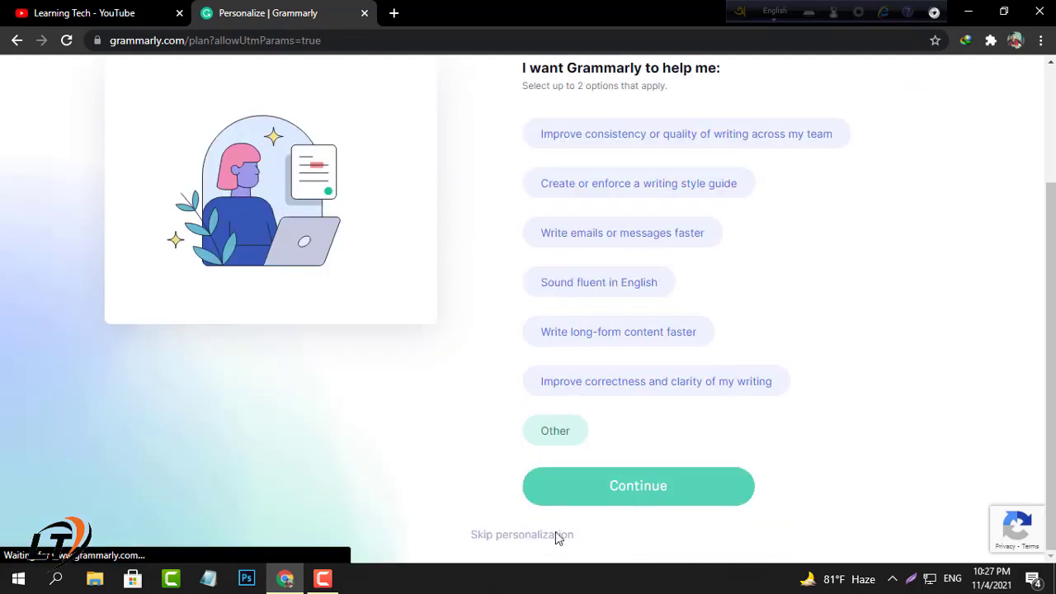
pyautogui.click(555, 534)
pyautogui.scroll(-1, 601, 497)
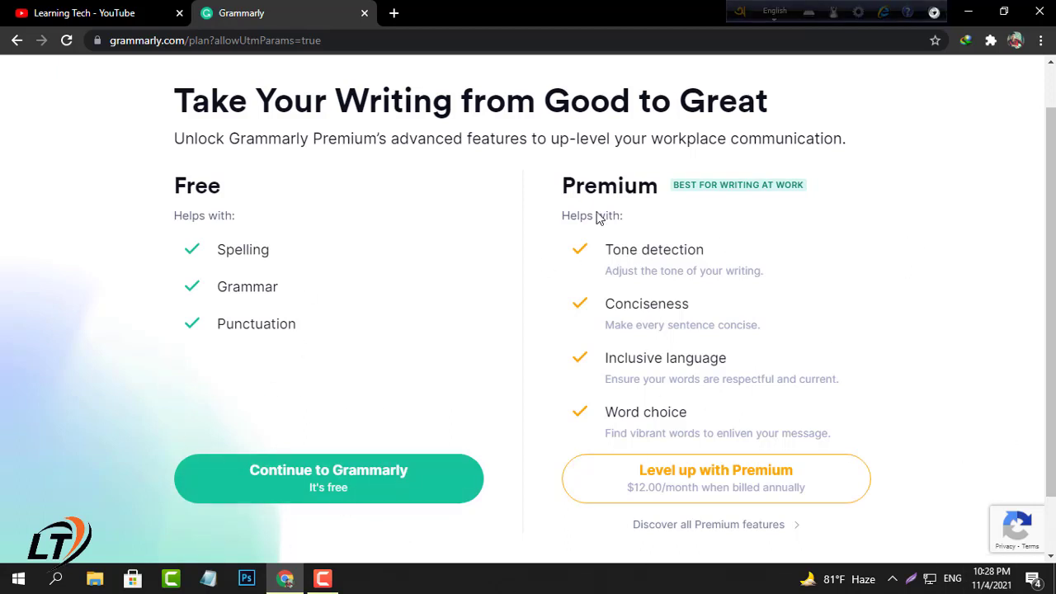
pyautogui.click(353, 487)
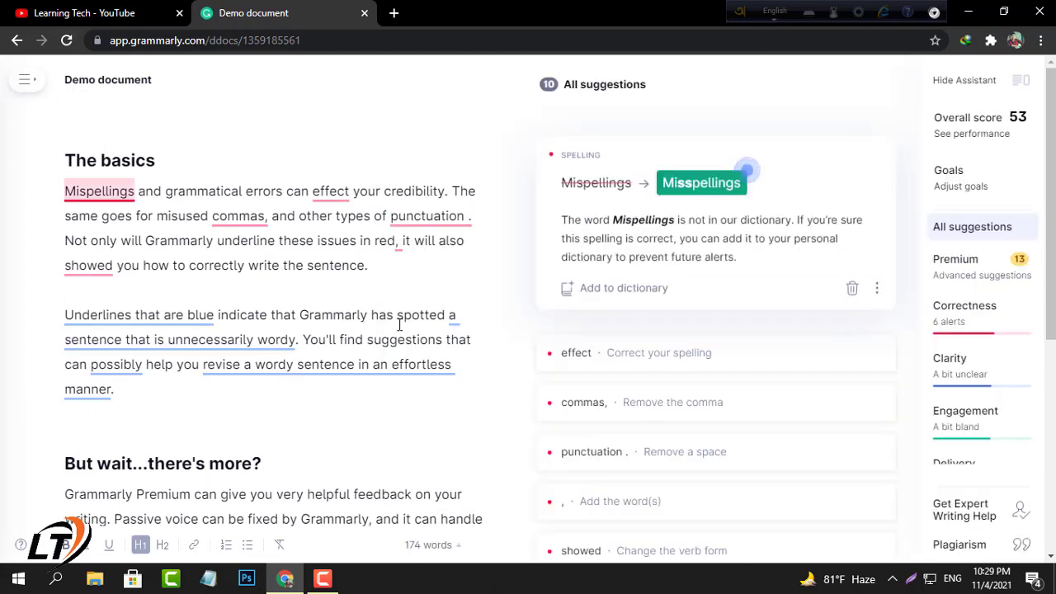
# - Close the demo document and reopen Grammarly in a new tab through a Google search for grammarly
pyautogui.click(364, 14)
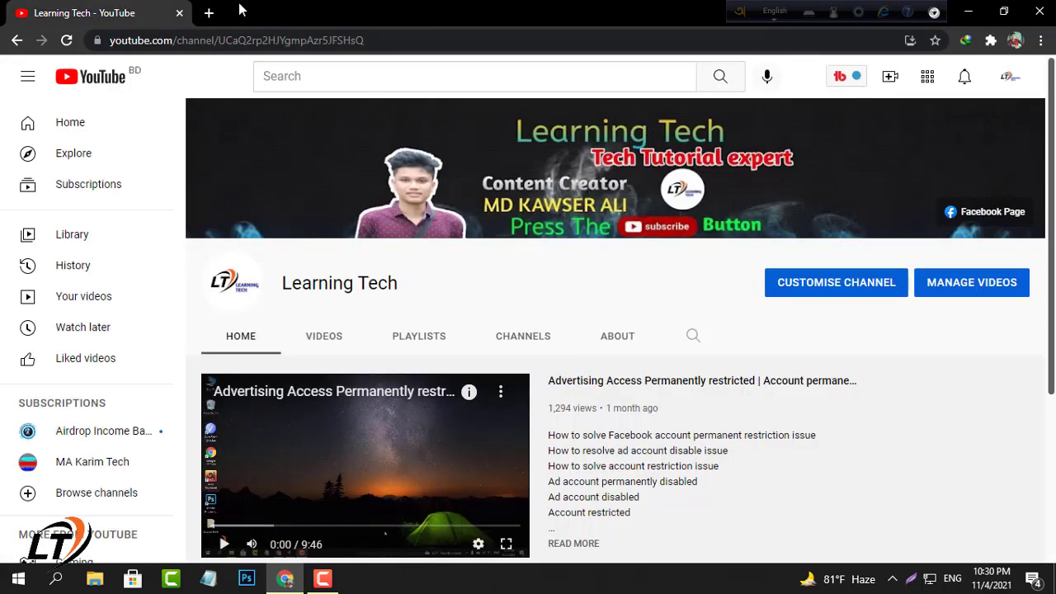
pyautogui.click(209, 13)
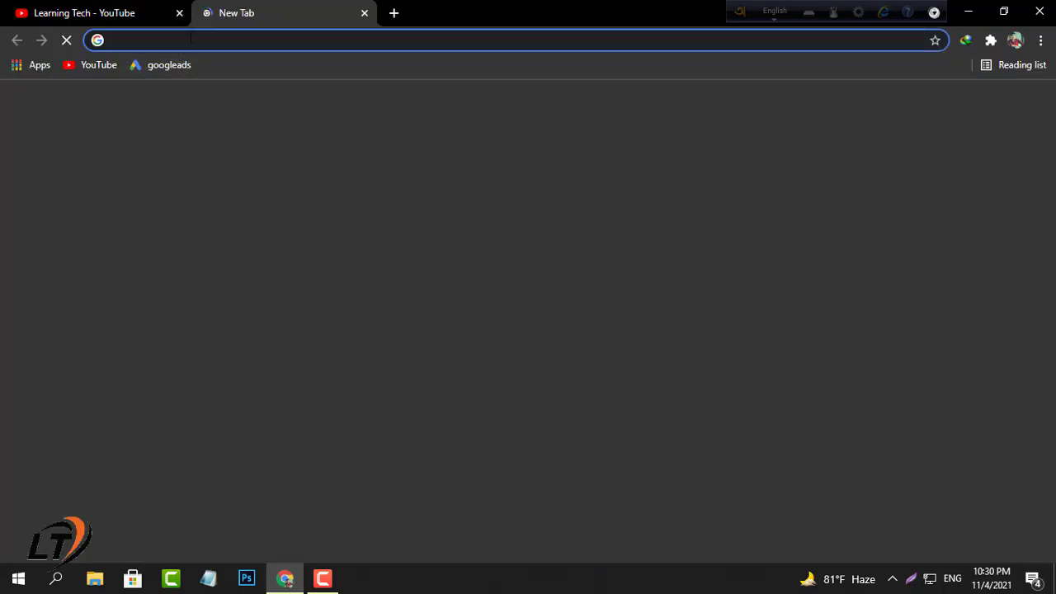
pyautogui.click(183, 46)
pyautogui.click(148, 71)
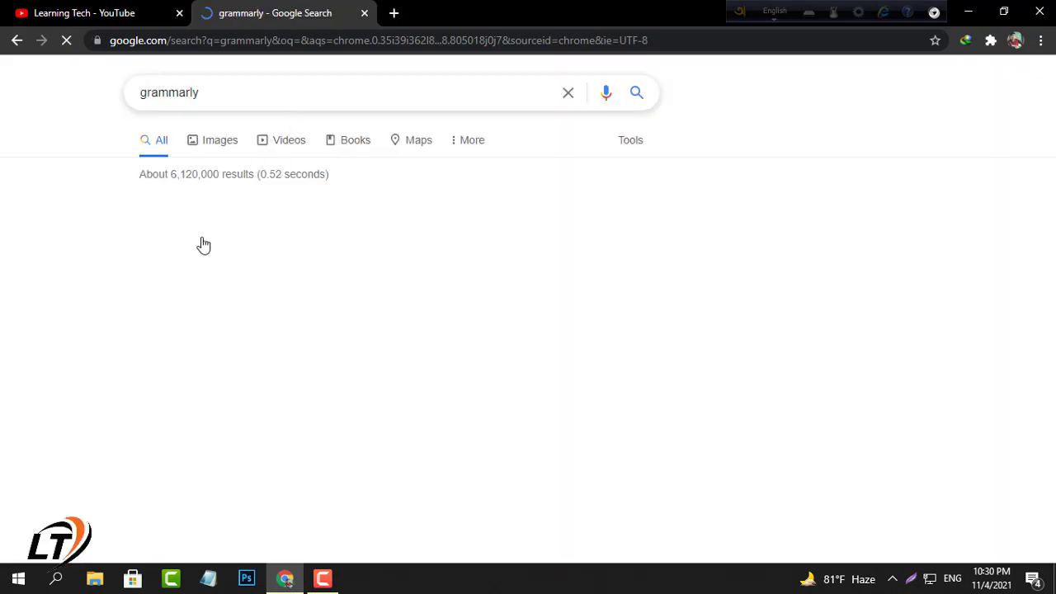
pyautogui.click(199, 233)
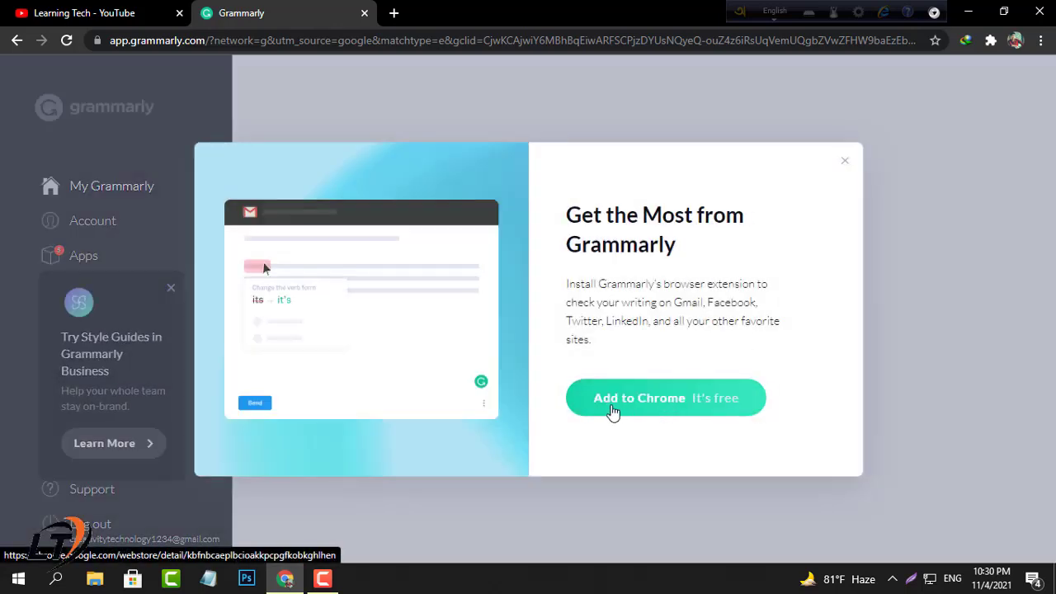
# - Install the free Grammarly for Chrome extension from the Chrome Web Store and dismiss the installation notice
pyautogui.click(653, 407)
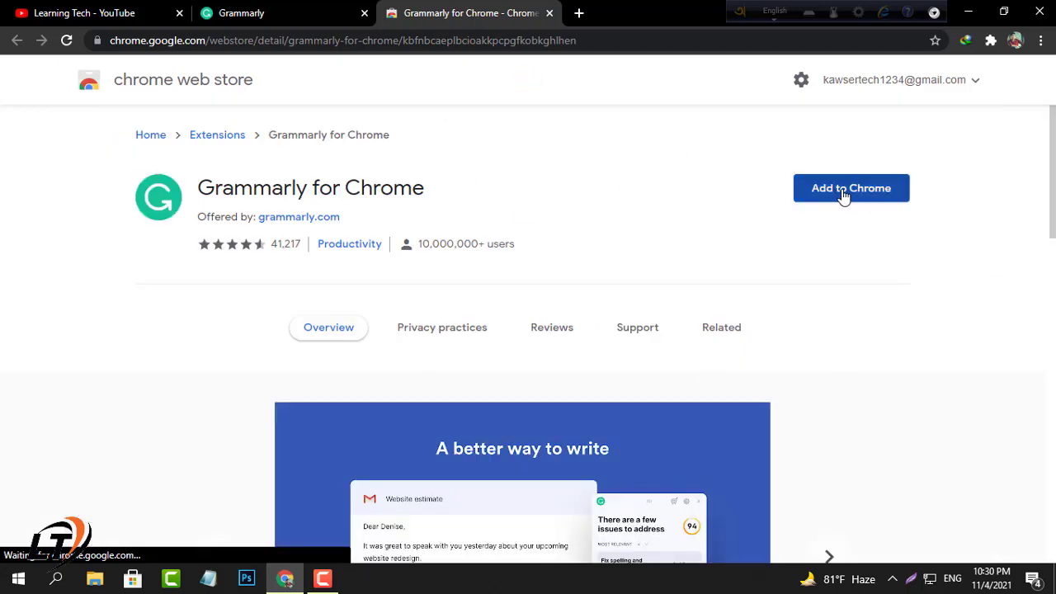
pyautogui.click(844, 196)
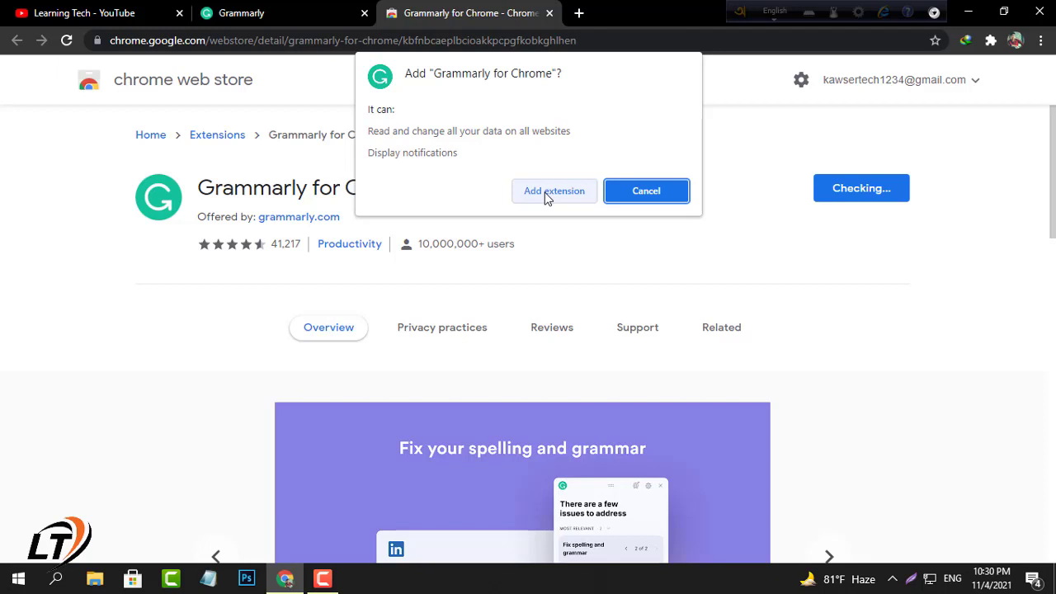
pyautogui.click(548, 192)
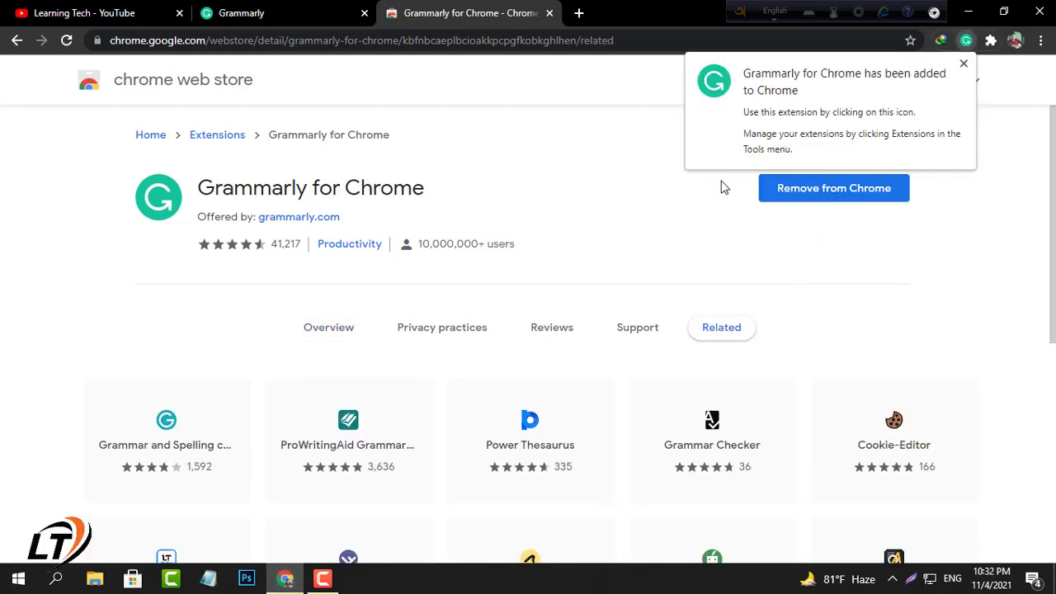
pyautogui.click(962, 62)
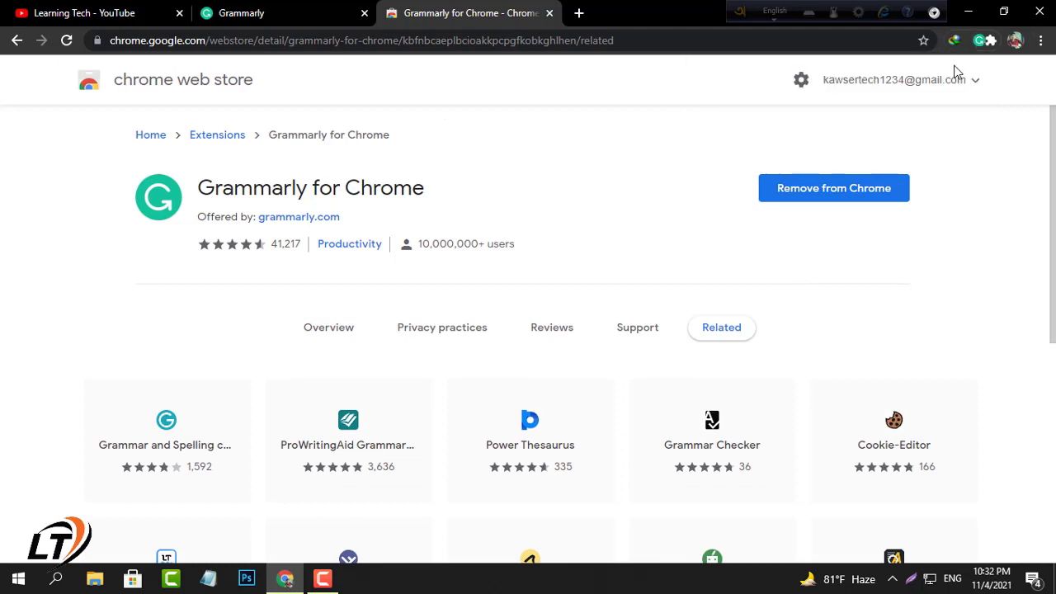
# - Replace the Web Store tab with the browser's Extensions management page, and switch Developer mode off and on again
pyautogui.click(577, 14)
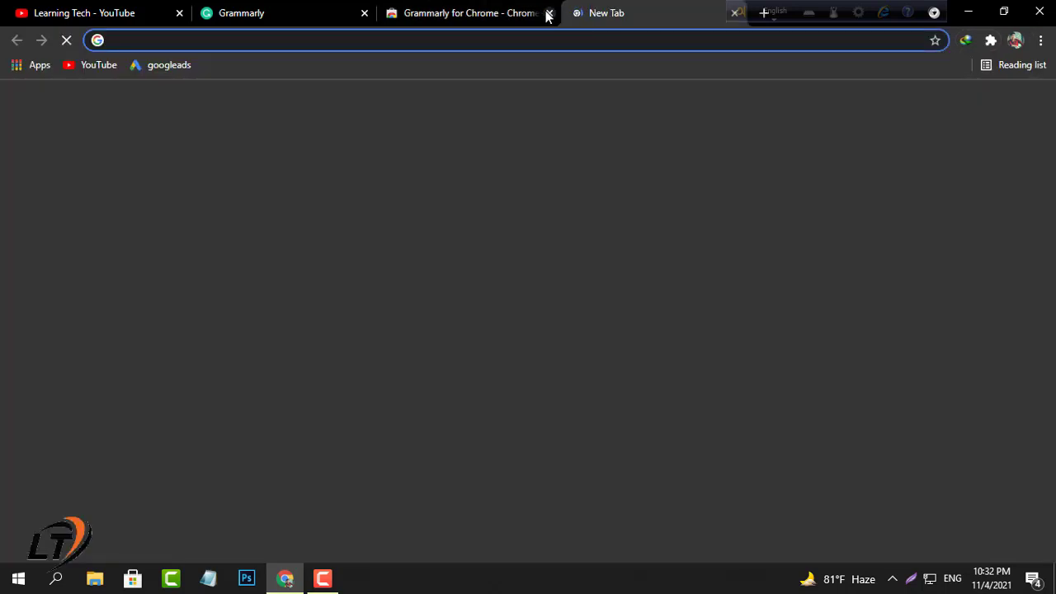
pyautogui.click(548, 13)
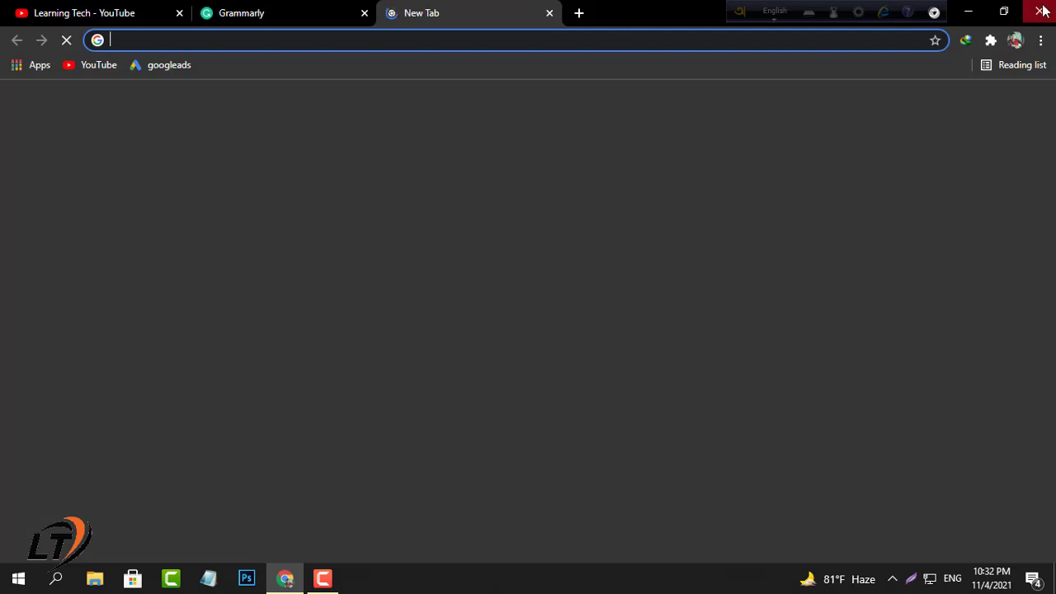
pyautogui.click(1041, 39)
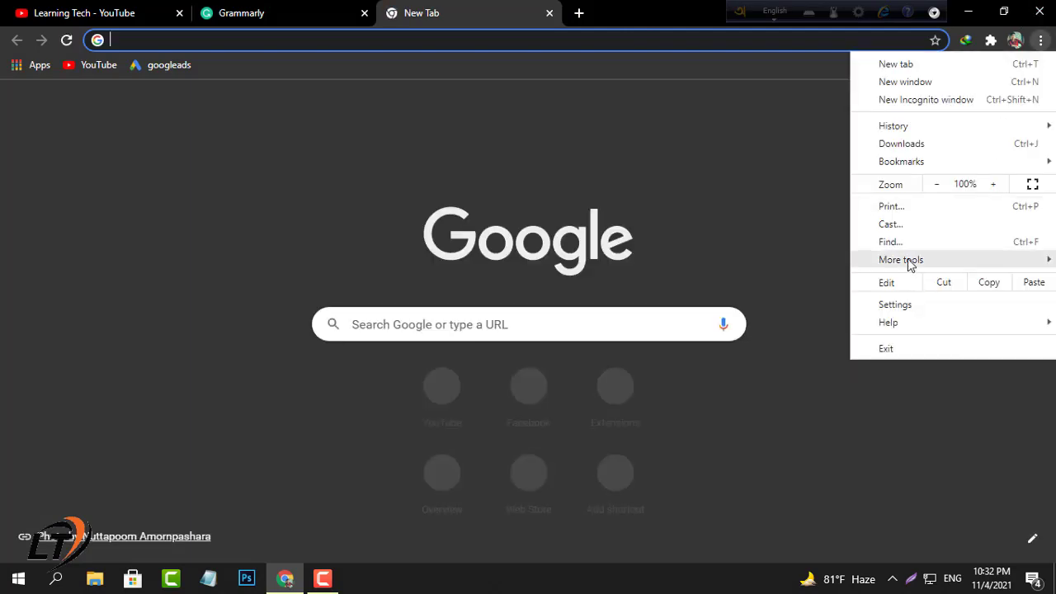
pyautogui.moveTo(910, 262)
pyautogui.click(707, 340)
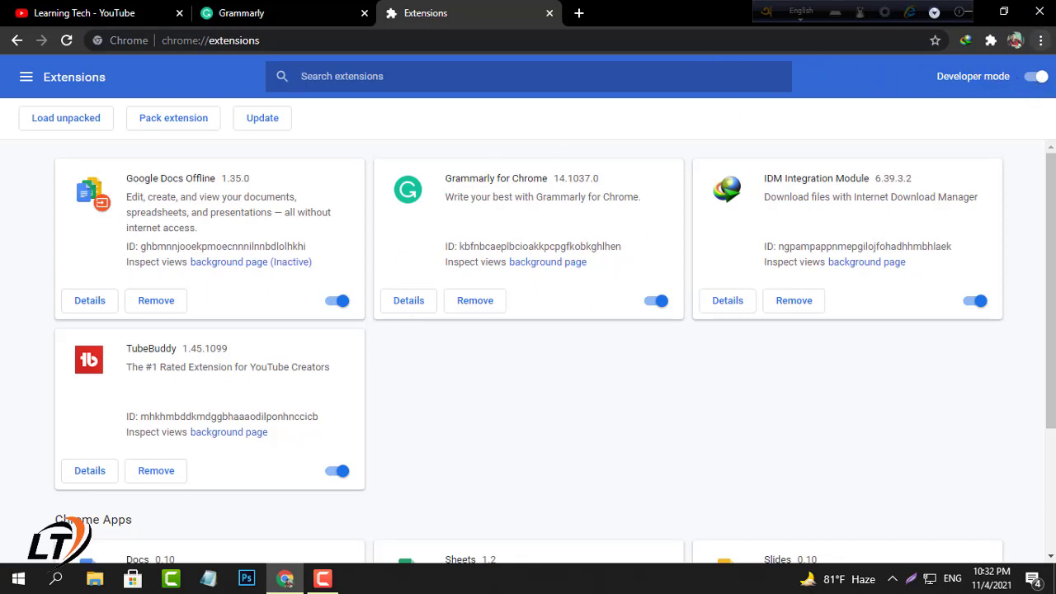
pyautogui.click(1031, 79)
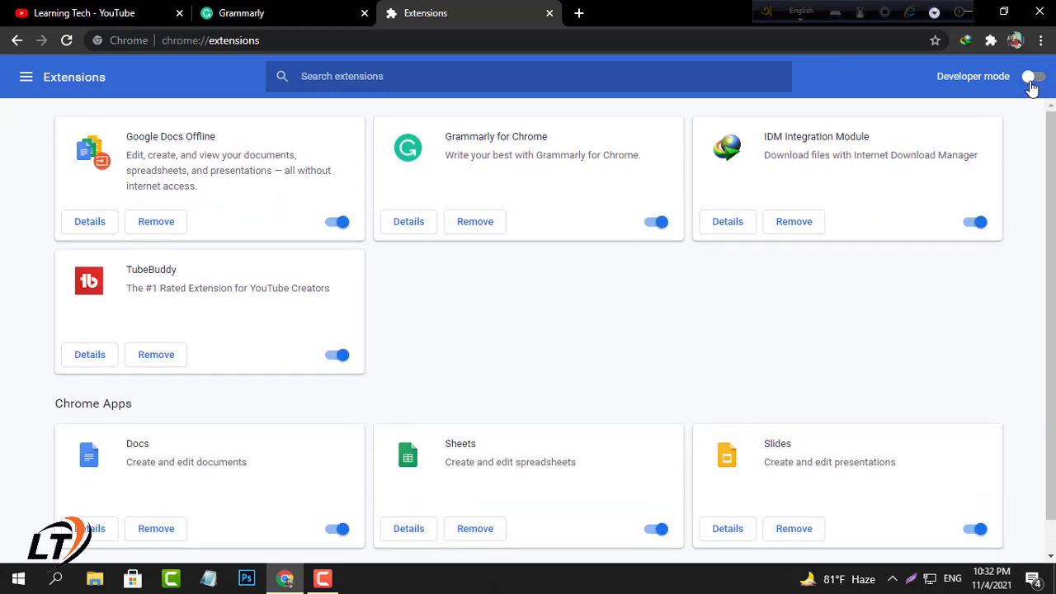
pyautogui.click(1030, 81)
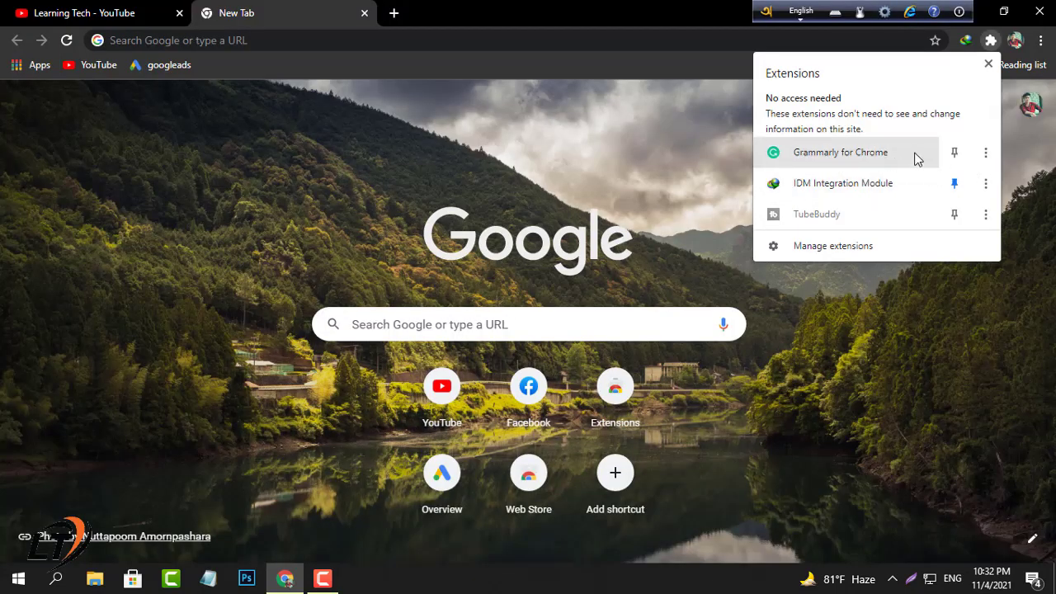
# - Pin the Grammarly for Chrome extension to the browser toolbar and close the extensions list
pyautogui.click(955, 154)
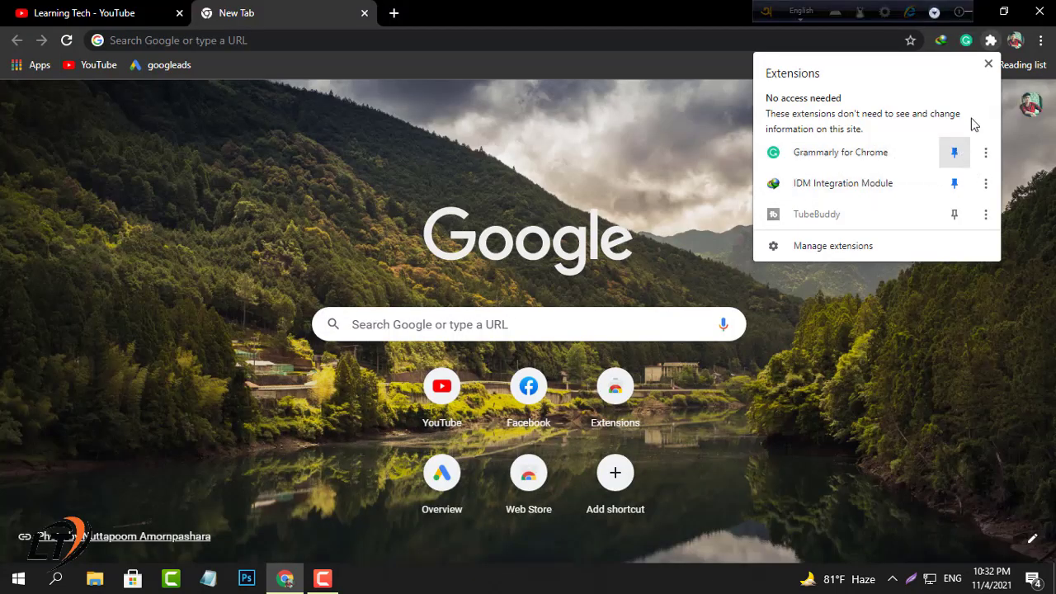
pyautogui.press('Escape')
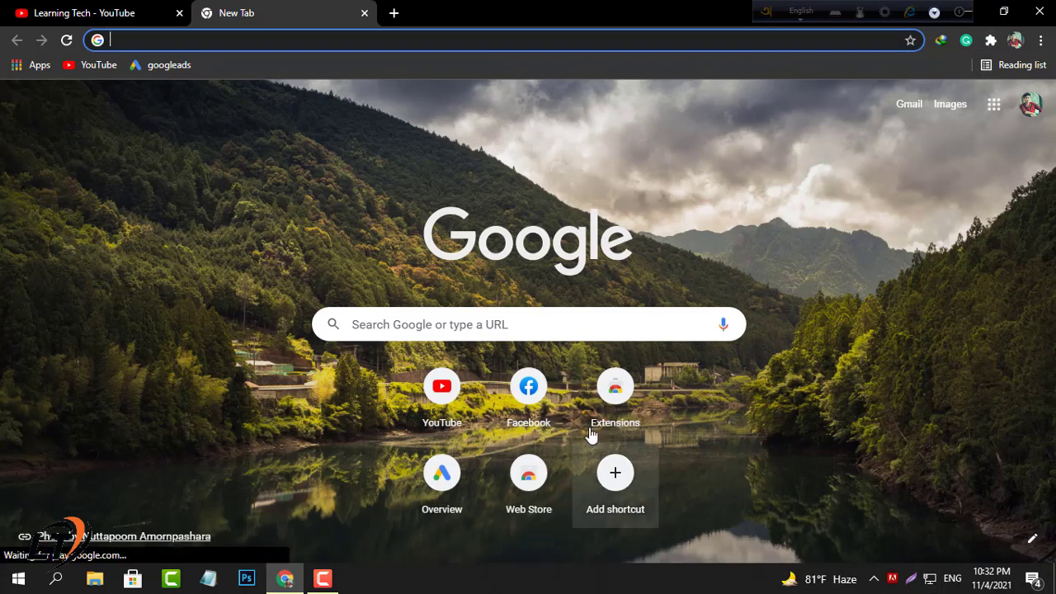
# - Open Facebook from the new tab page, start a new post and write "lets go" in it
pyautogui.click(522, 412)
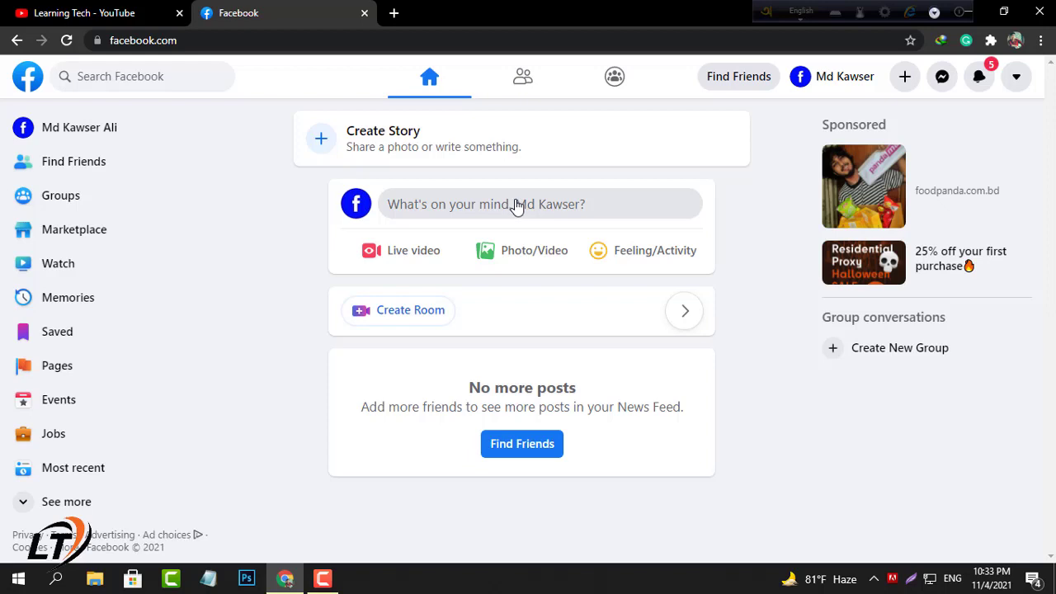
pyautogui.click(517, 206)
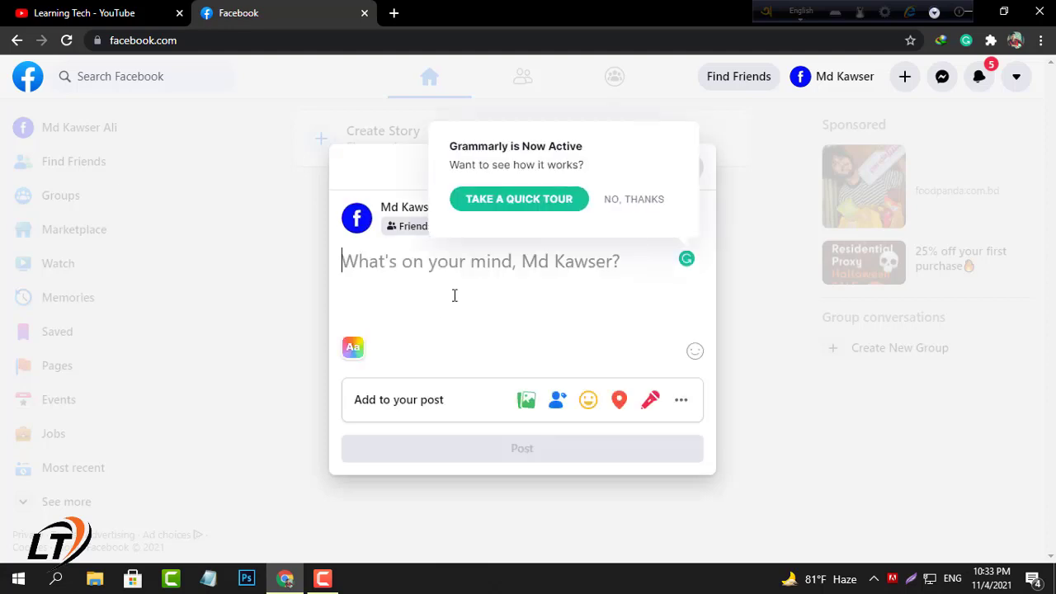
pyautogui.write('lesty')
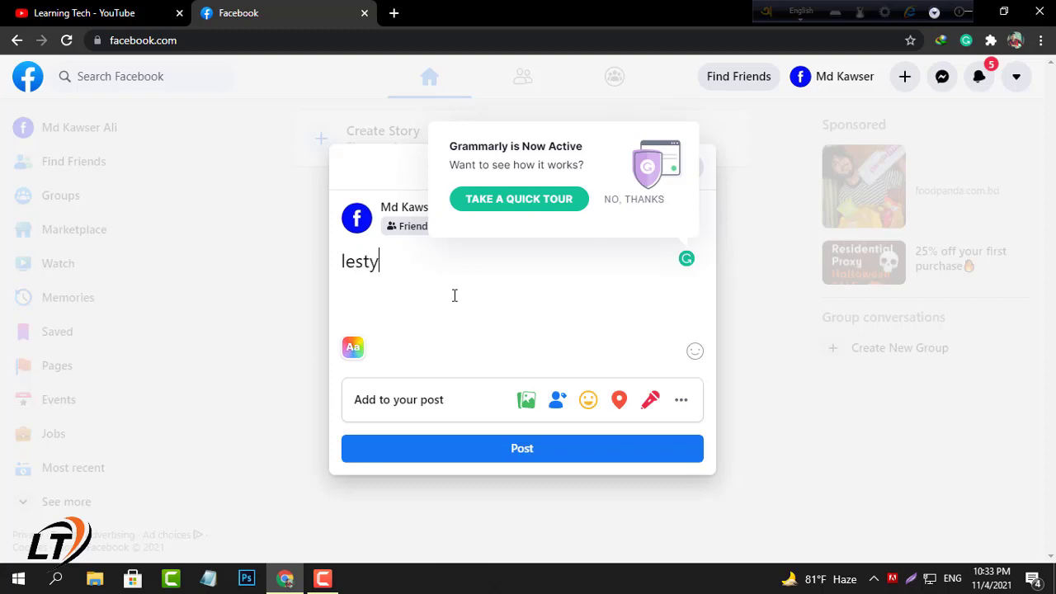
pyautogui.press('BackSpace')
pyautogui.press('BackSpace')
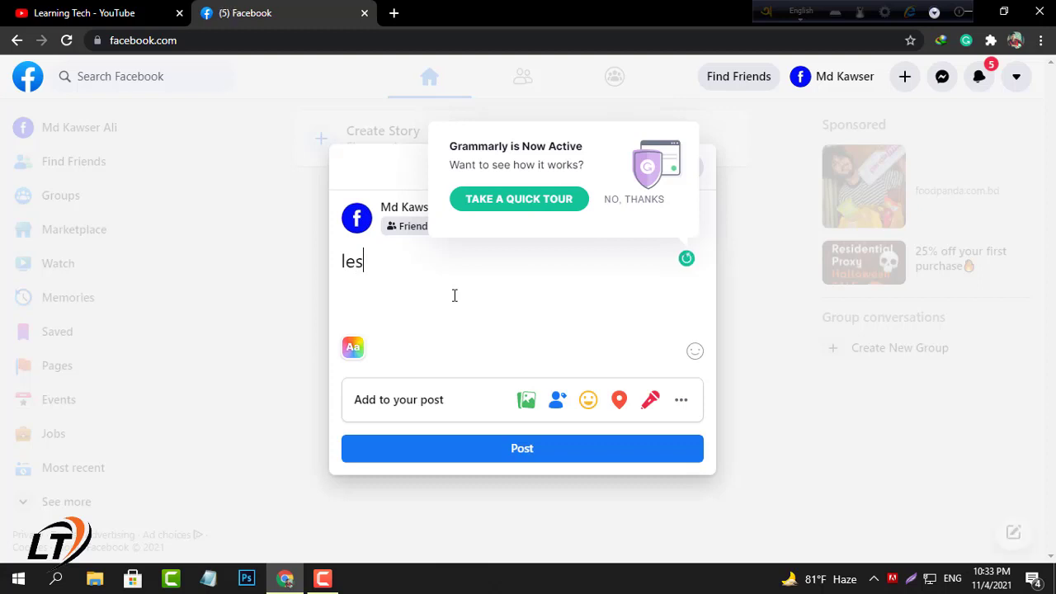
pyautogui.press('BackSpace')
pyautogui.write('ts go')
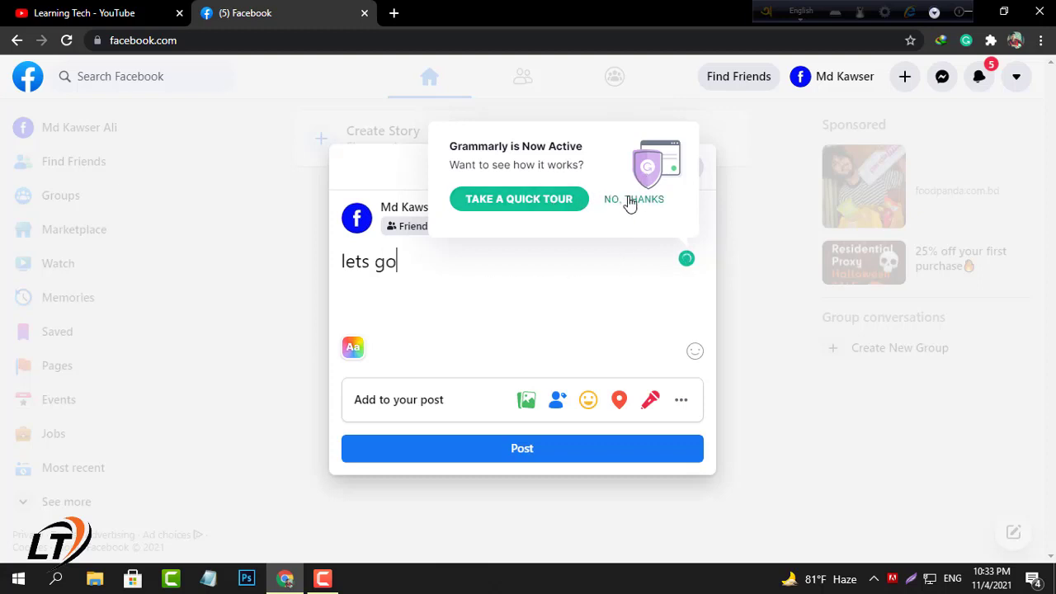
# - Go through Grammarly's quick tour and save its writing preferences with Show synonyms and definitions enabled
pyautogui.click(536, 202)
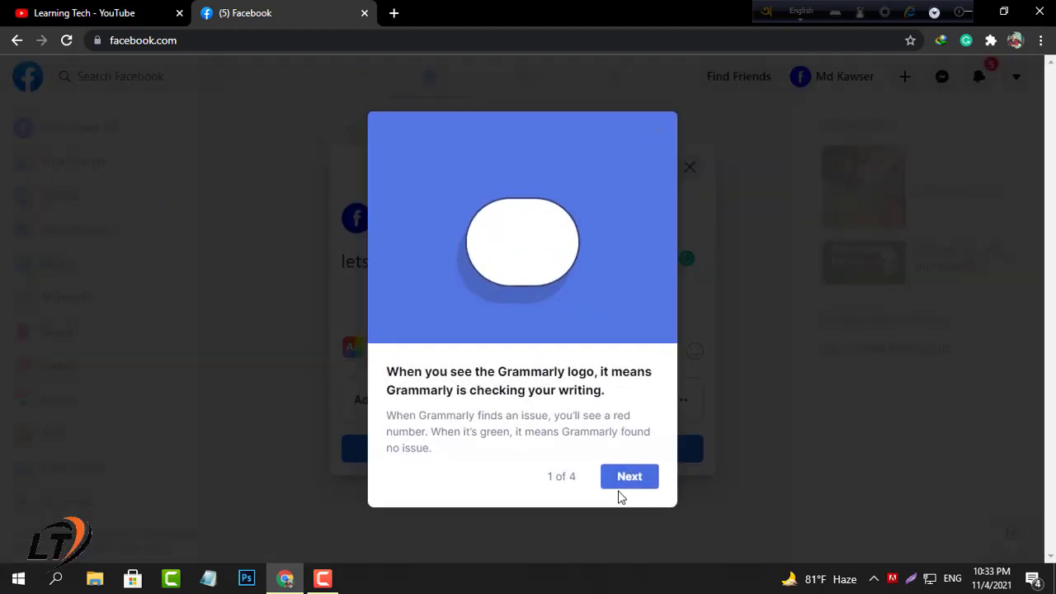
pyautogui.click(630, 478)
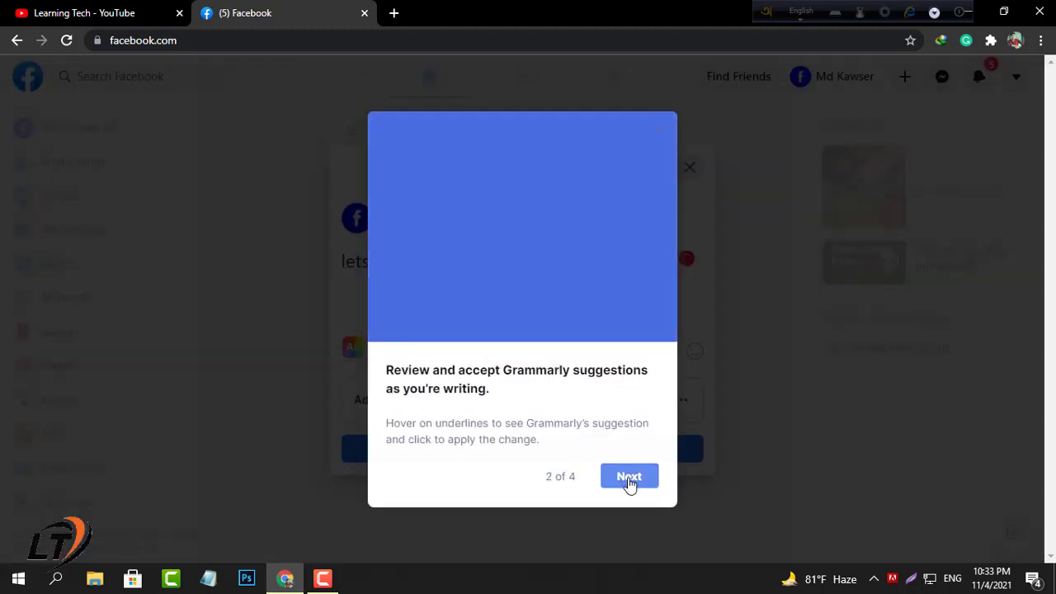
pyautogui.click(629, 478)
pyautogui.click(629, 478)
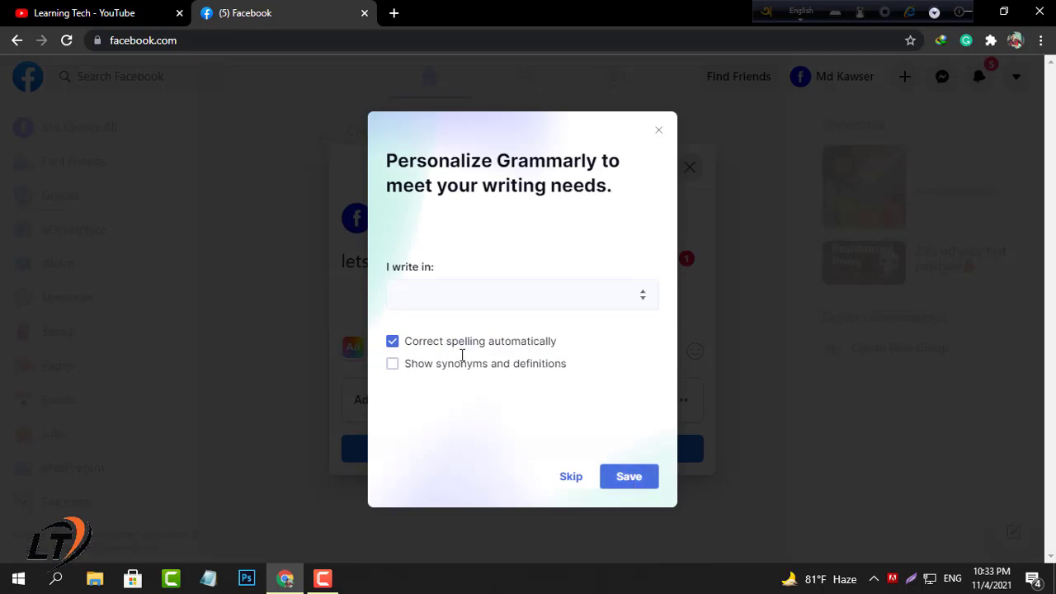
pyautogui.click(392, 364)
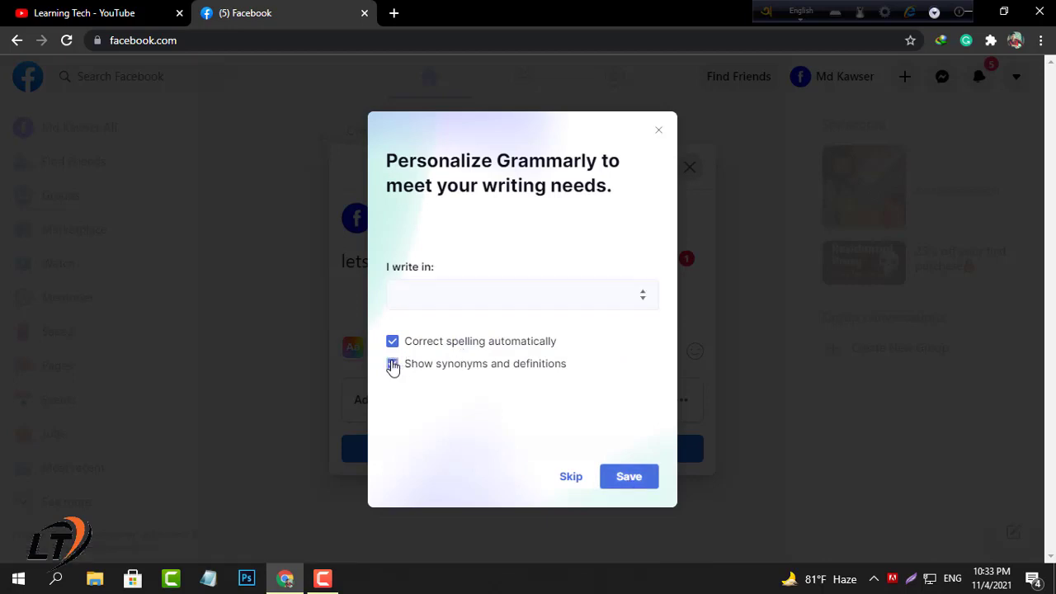
pyautogui.click(635, 478)
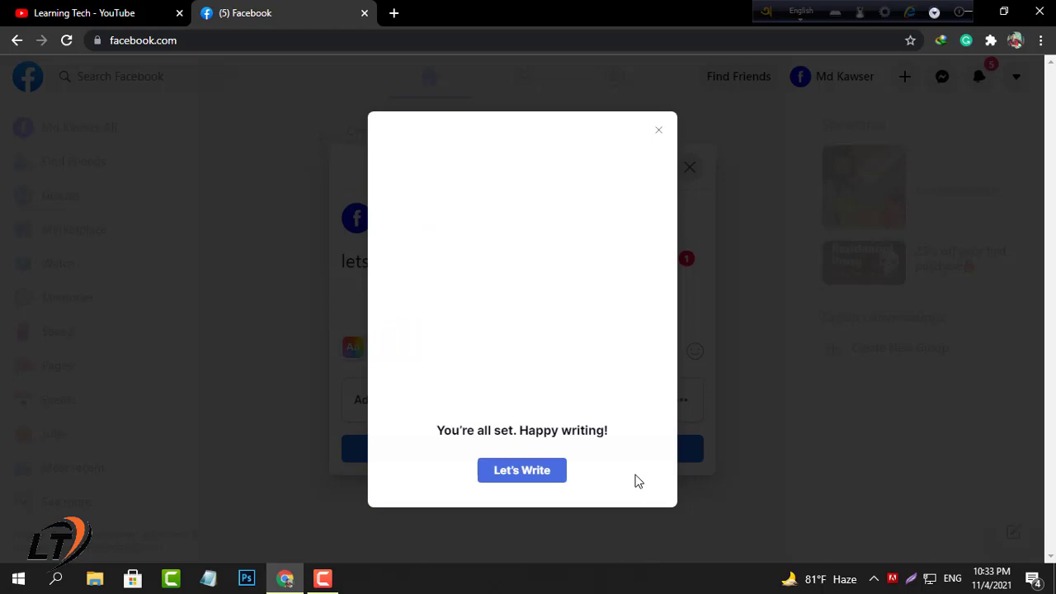
pyautogui.click(523, 478)
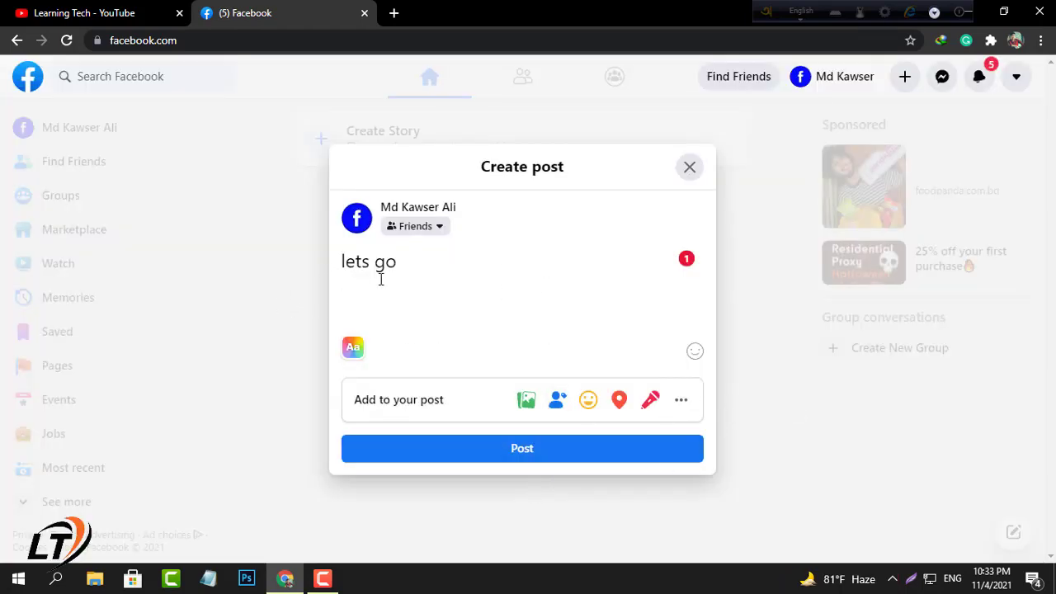
# - Open Grammarly's suggestions for the post and accept "let's" as the replacement for "lets"
pyautogui.click(688, 261)
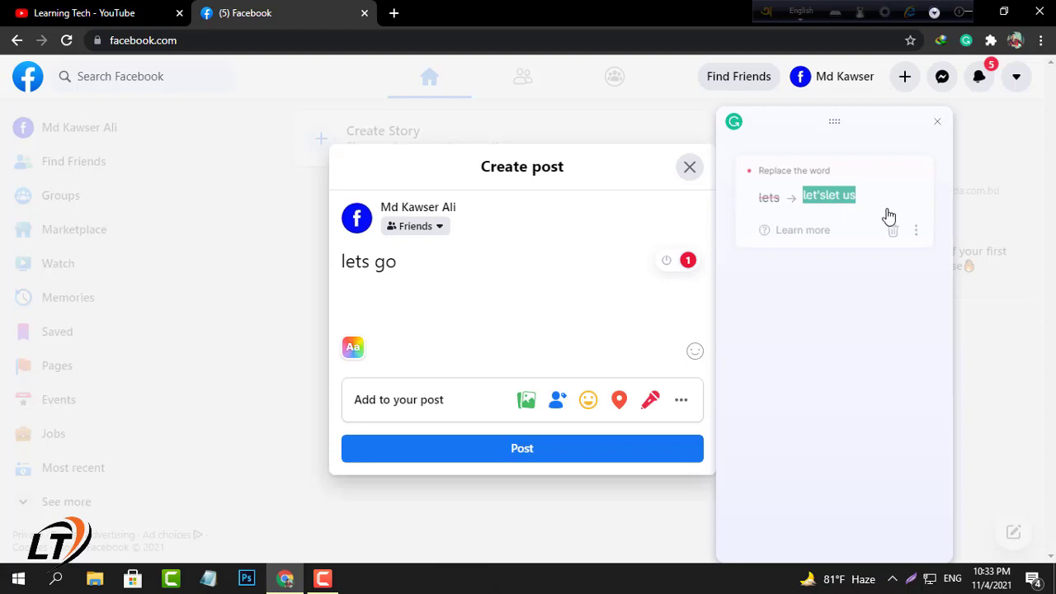
pyautogui.click(819, 205)
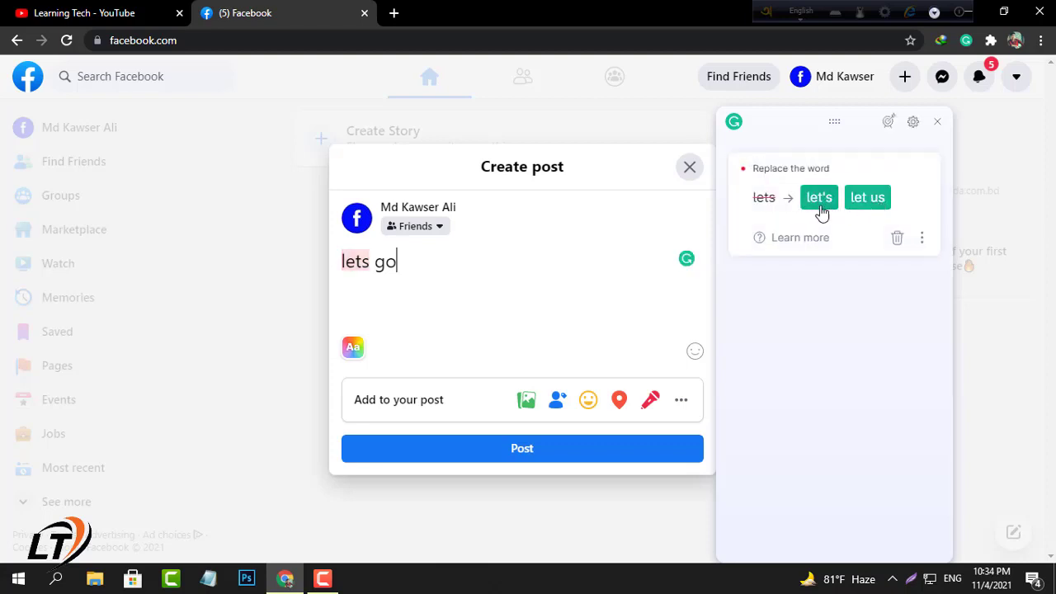